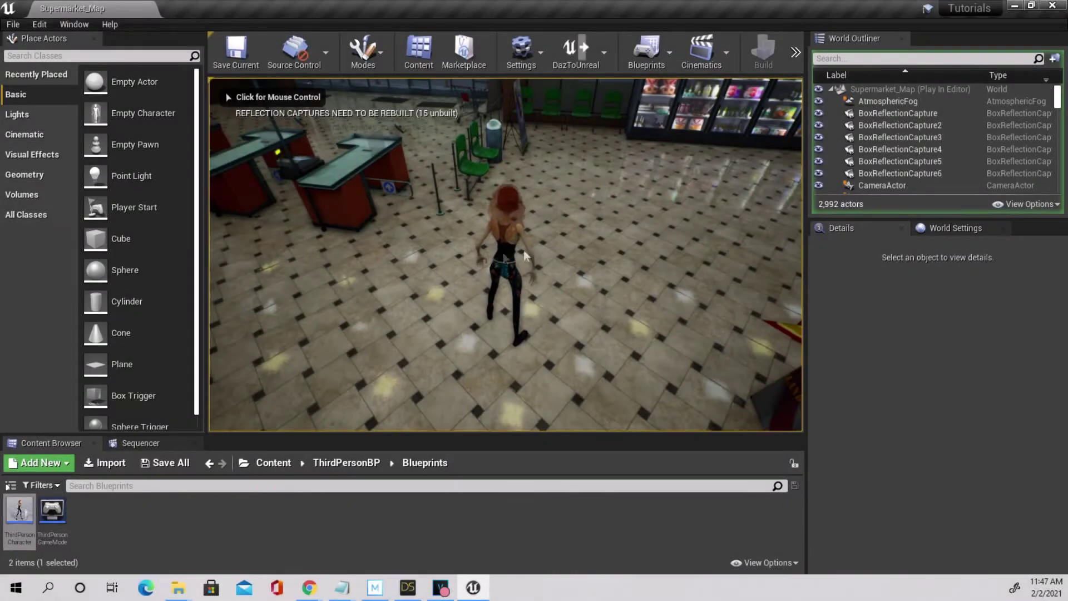
Take control of the character and run it forward through the supermarket level
{"action": "left_click", "coordinate": [525, 257]}
{"action": "key", "text": "w"}
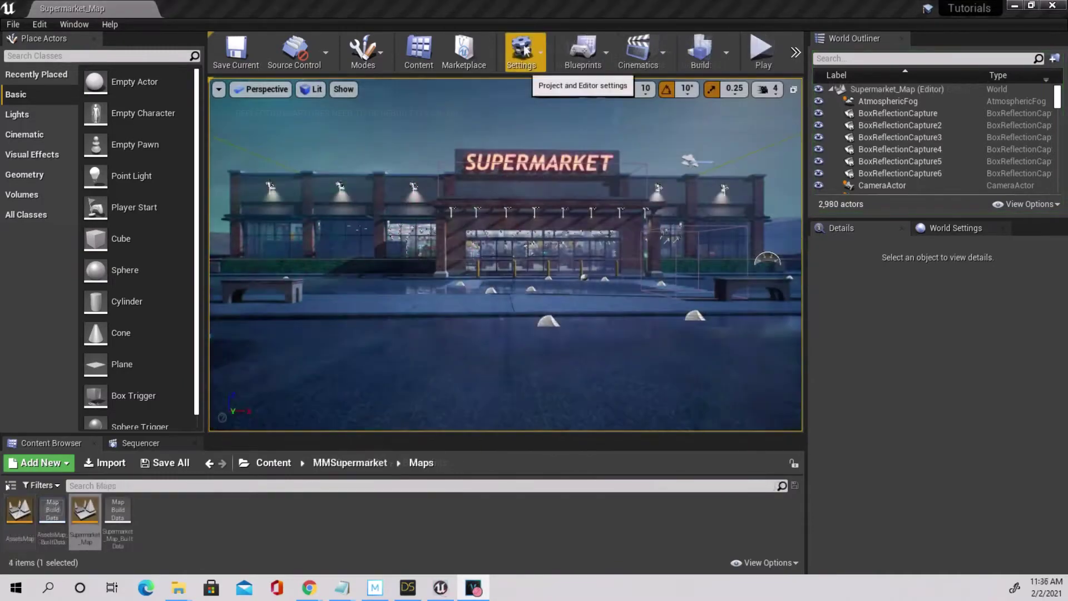
Tick Enabled for DazToUnreal in the Settings > Plugins installed list
{"action": "left_click", "coordinate": [524, 50]}
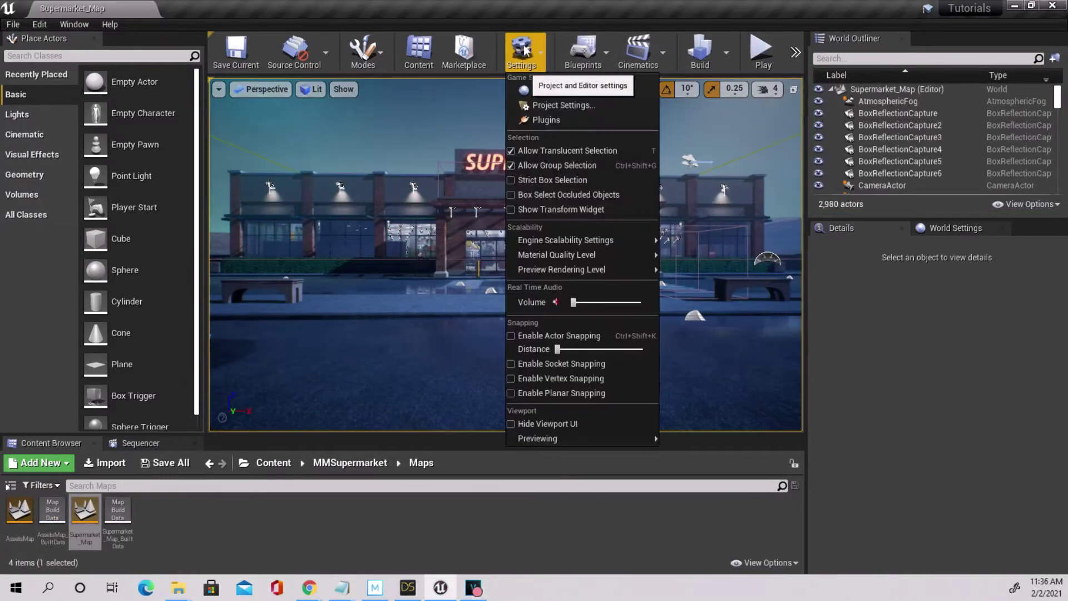
{"action": "left_click", "coordinate": [547, 122]}
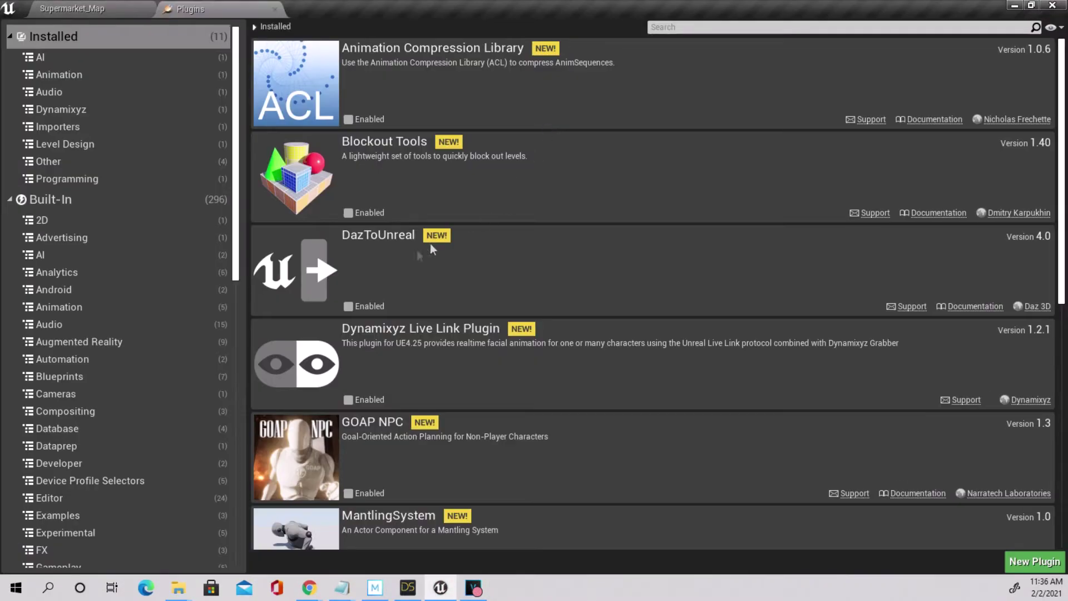
{"action": "left_click", "coordinate": [348, 306]}
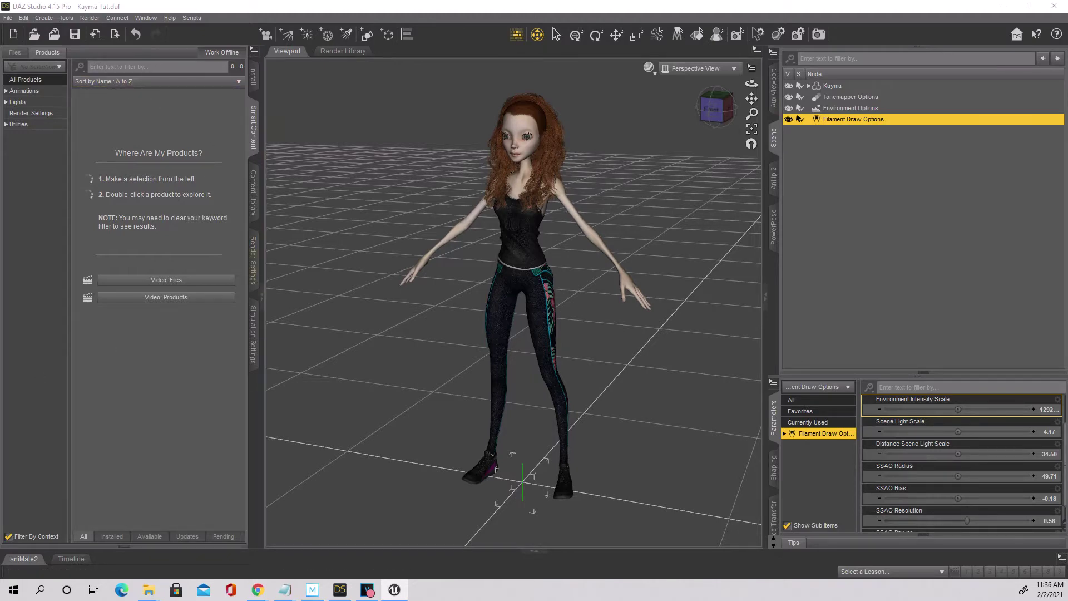
Select the Kayma figure and send it via File > Send To > Daz to Unreal
{"action": "mouse_move", "coordinate": [751, 83]}
{"action": "left_mouse_down"}
{"action": "mouse_move", "coordinate": [730, 85]}
{"action": "mouse_move", "coordinate": [751, 84]}
{"action": "left_mouse_up"}
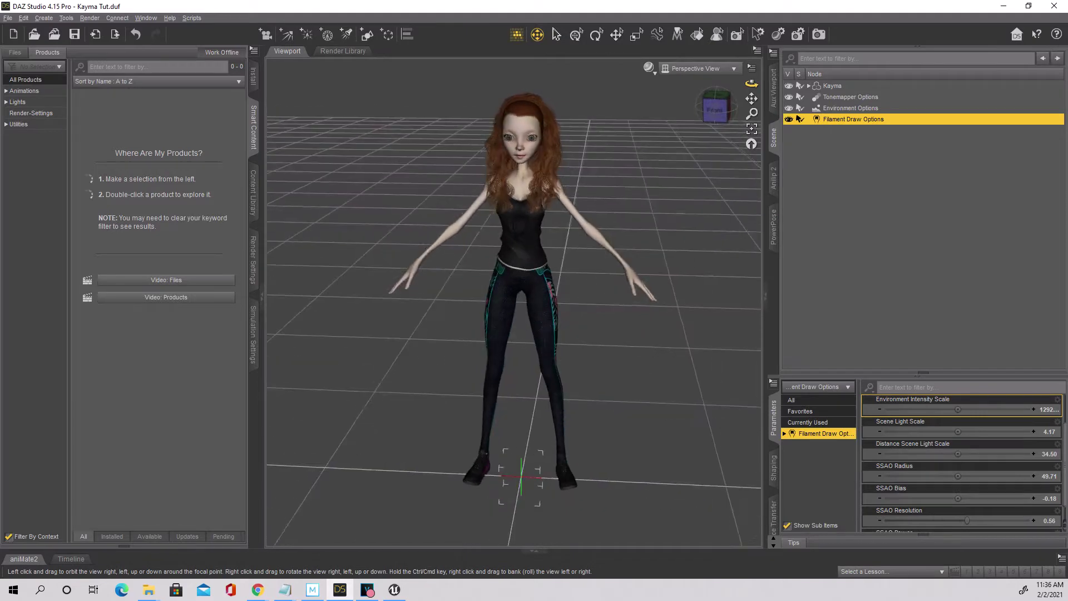
{"action": "left_click", "coordinate": [832, 85]}
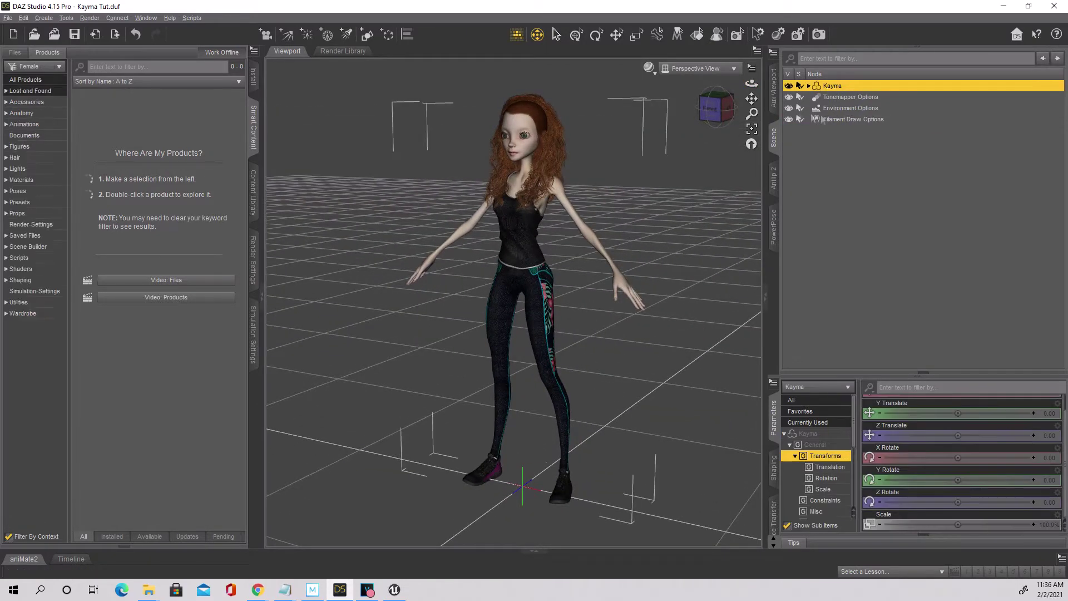
{"action": "left_click", "coordinate": [8, 18]}
{"action": "mouse_move", "coordinate": [34, 160]}
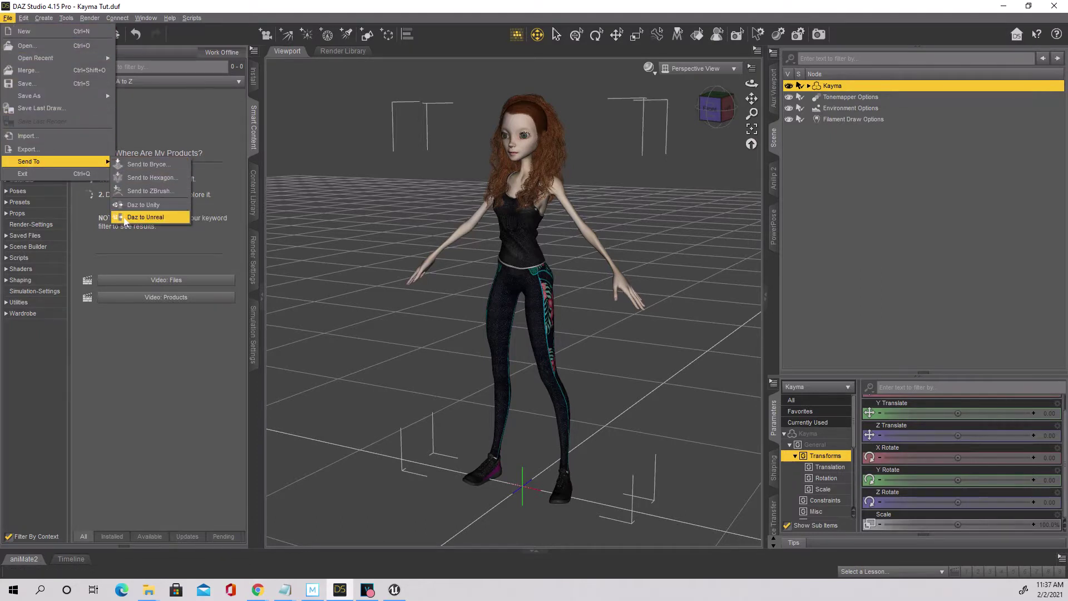
{"action": "left_click", "coordinate": [126, 218]}
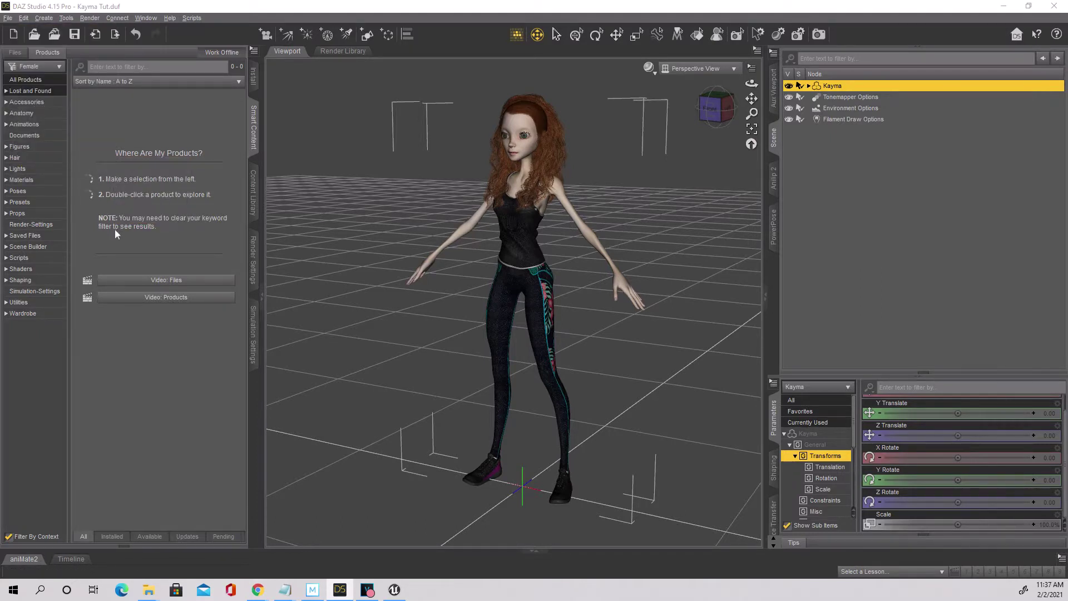
Export KaymaTut as a Skeletal Mesh using intermediate folder E:\AAA Unrel Tut
{"action": "left_click_drag", "start_coordinate": [398, 218], "coordinate": [447, 206]}
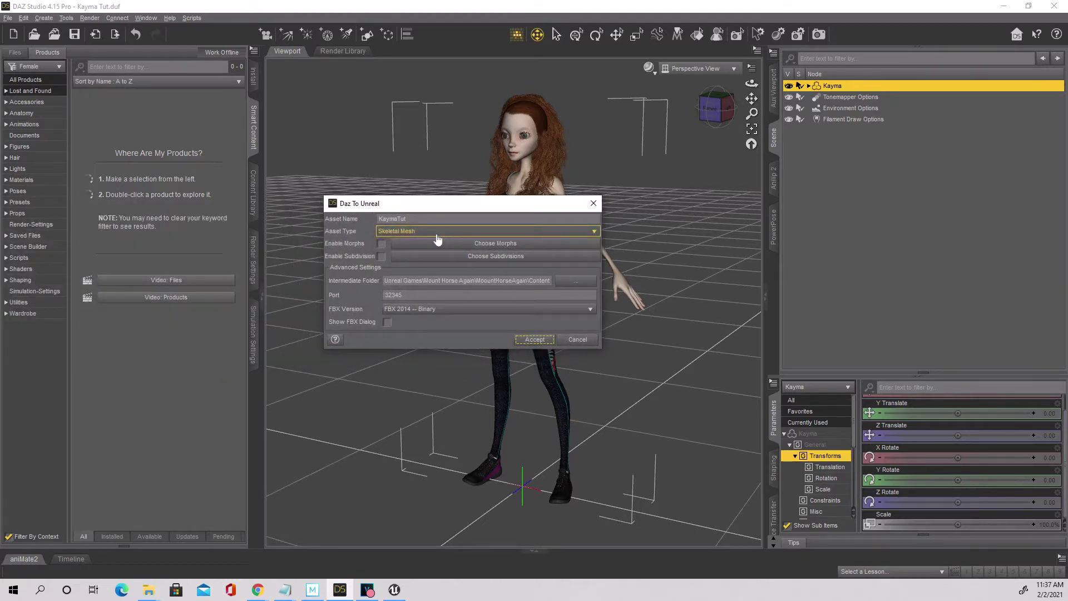
{"action": "left_click", "coordinate": [418, 235]}
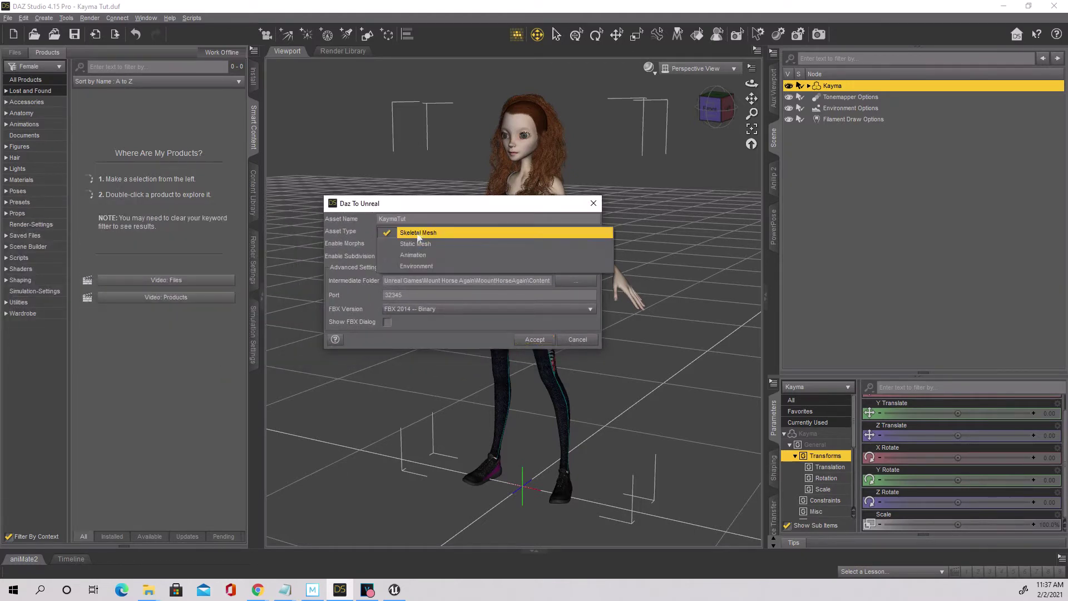
{"action": "left_click", "coordinate": [422, 233]}
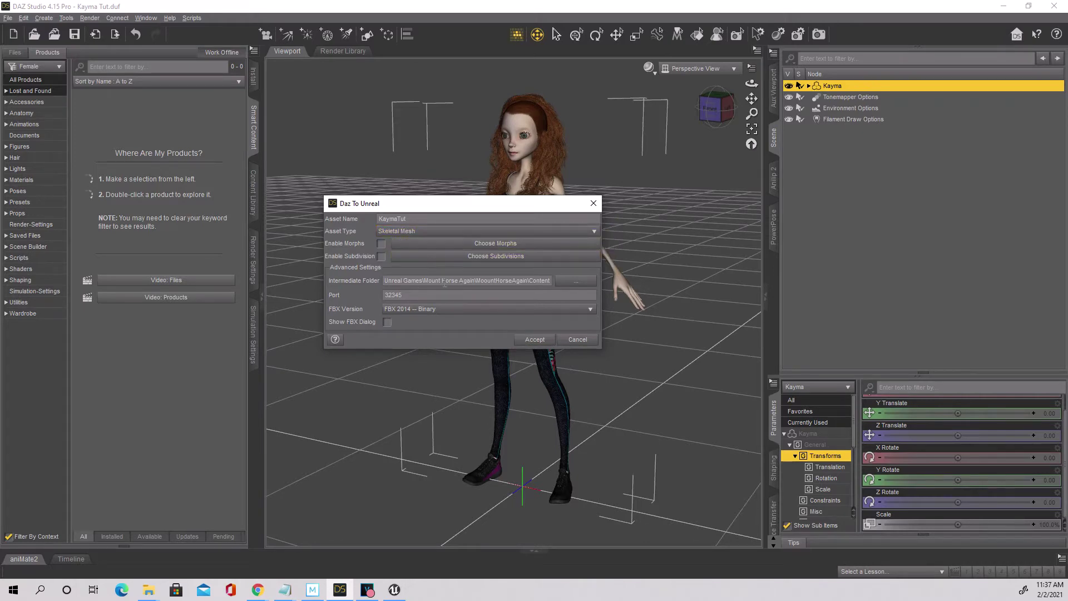
{"action": "left_click", "coordinate": [566, 288]}
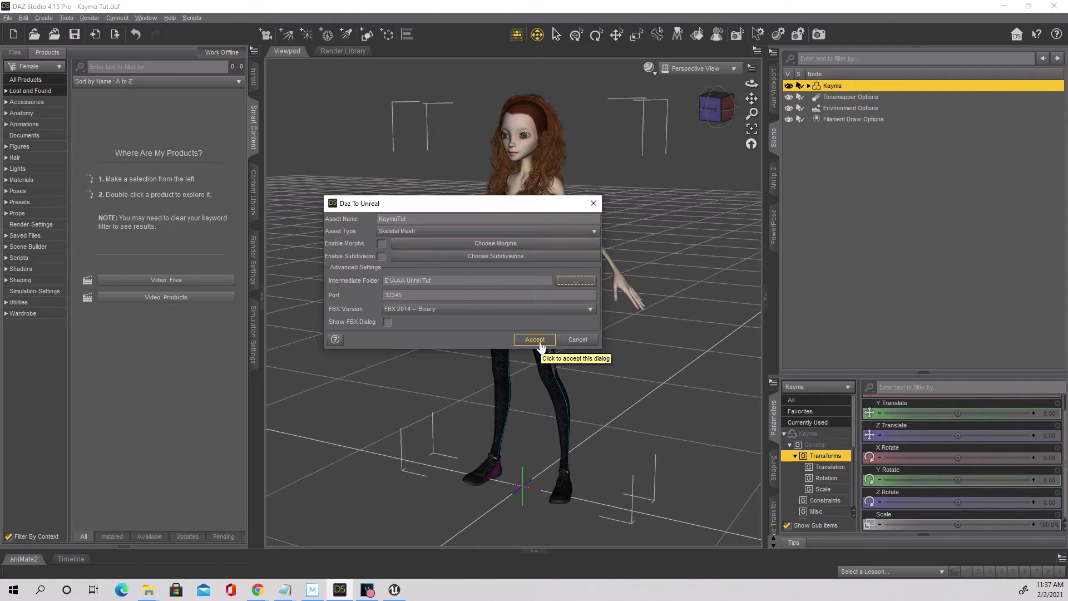
{"action": "left_click", "coordinate": [534, 339]}
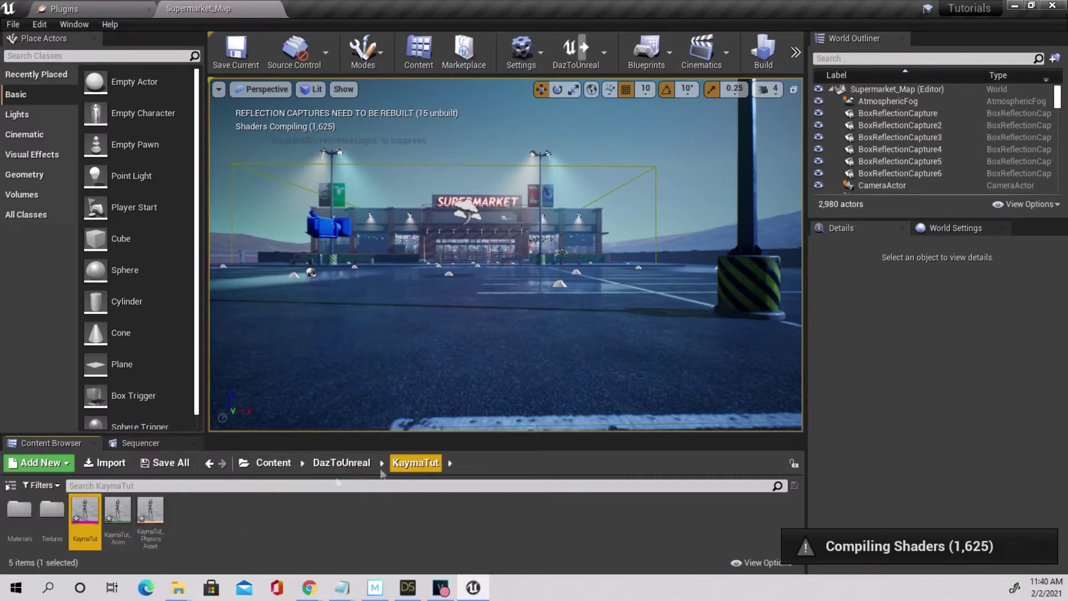
Open the KaymaTut mesh and switch to its Genesis8BaseSkeleton retarget settings
{"action": "double_click", "coordinate": [83, 511]}
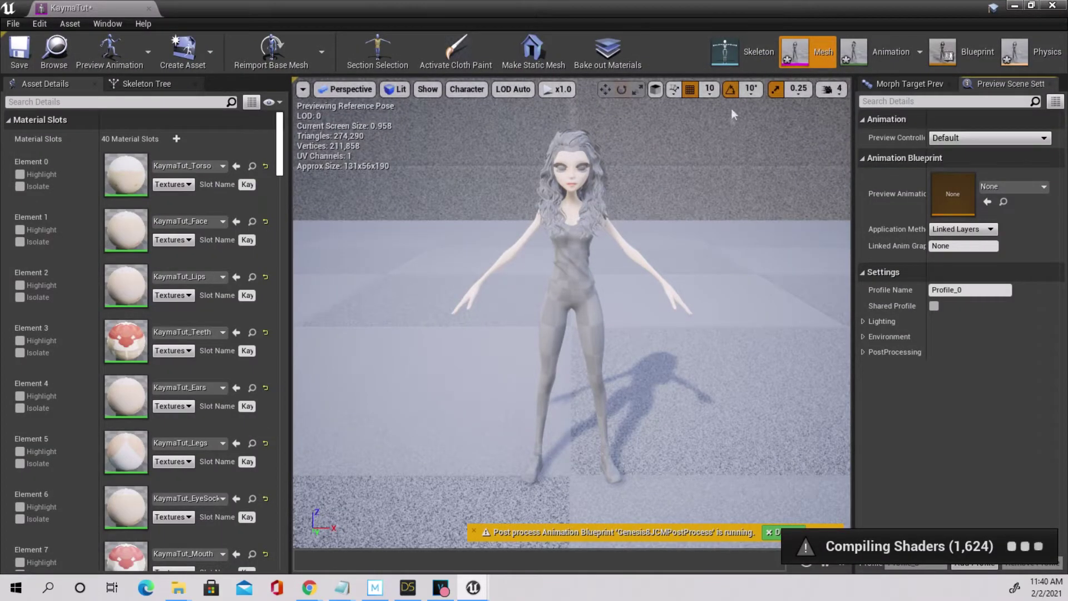
{"action": "left_click", "coordinate": [732, 52]}
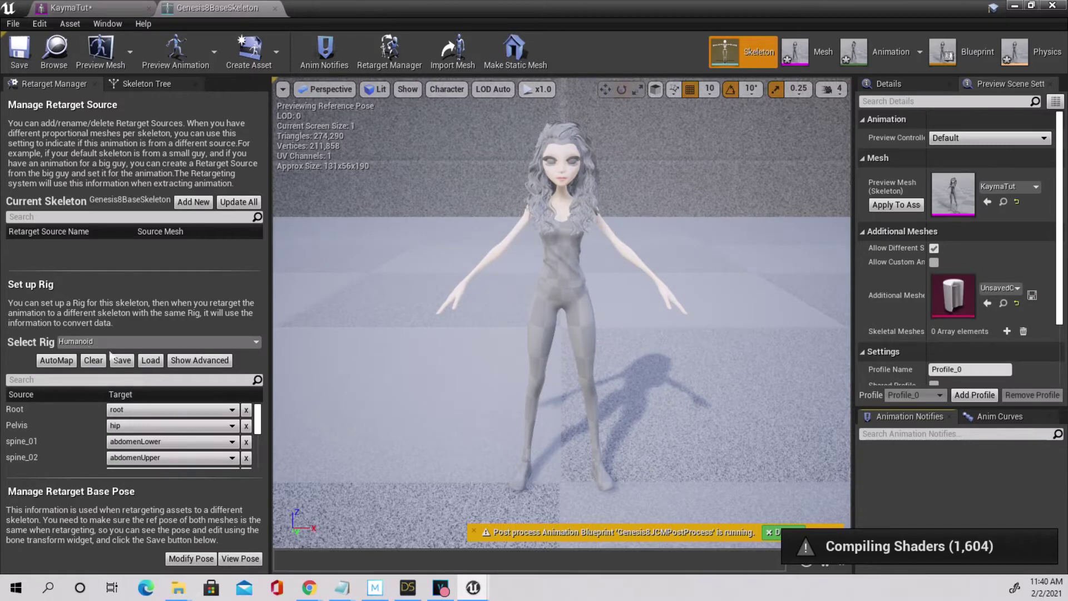
{"action": "left_click_drag", "start_coordinate": [256, 427], "coordinate": [258, 465]}
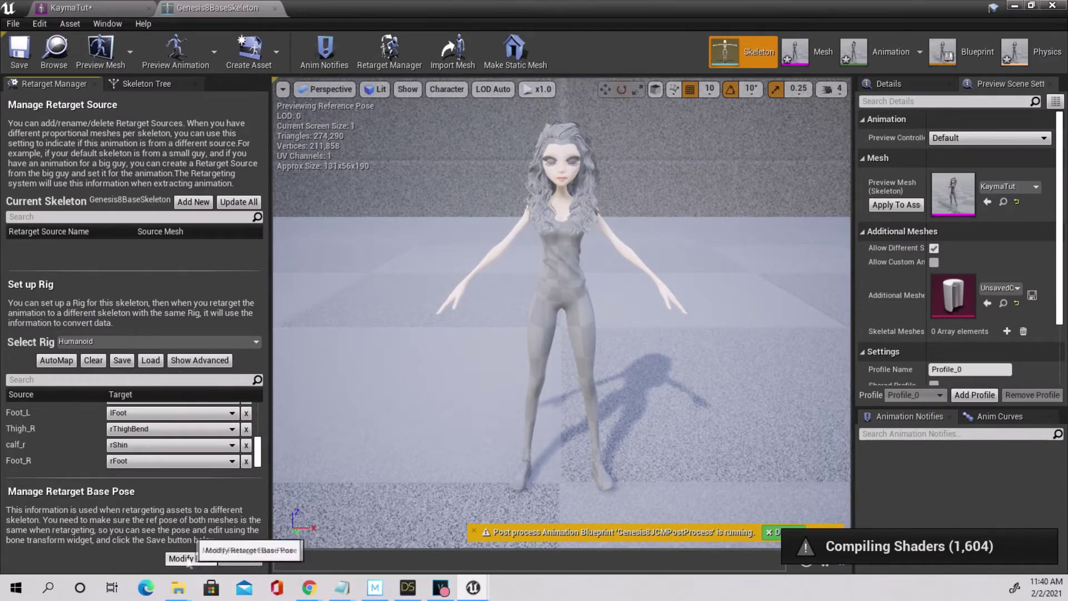
Import Genesis8ToHumanoidPose as the retarget base pose and save the skeleton
{"action": "left_click", "coordinate": [195, 558]}
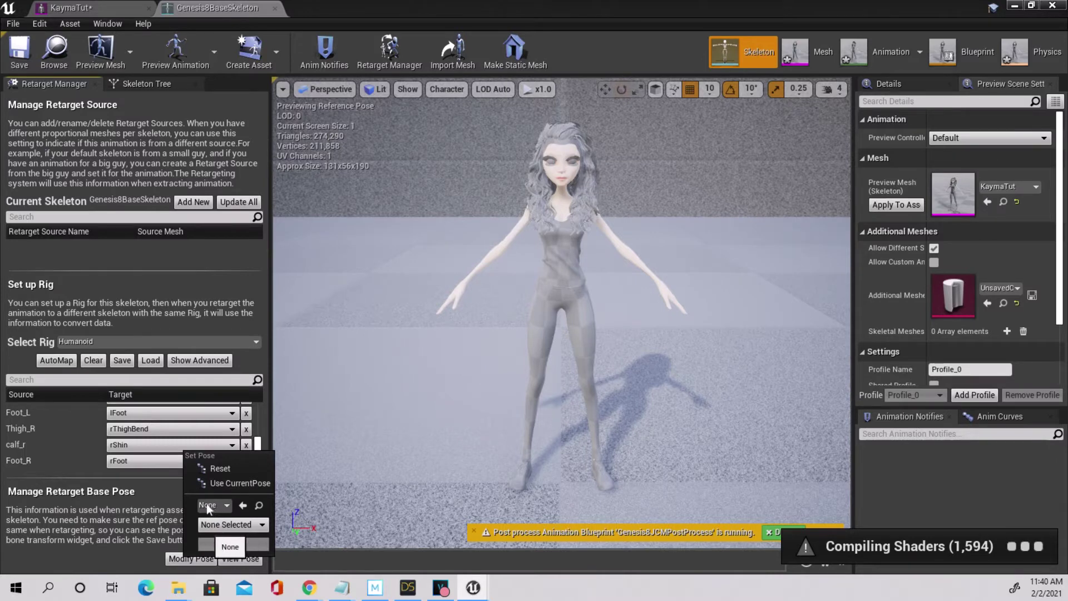
{"action": "left_click", "coordinate": [226, 506]}
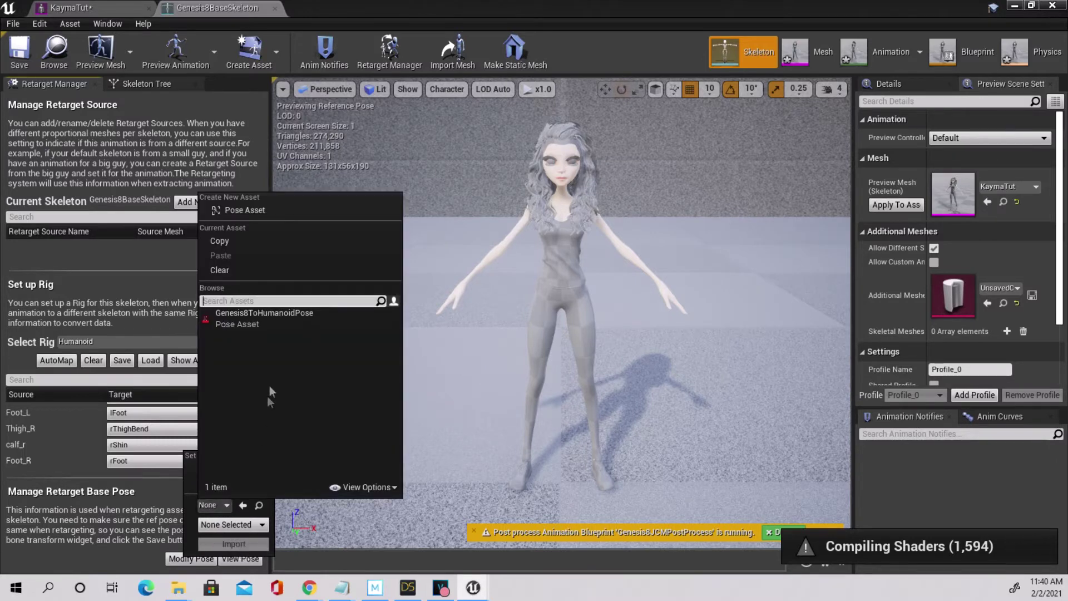
{"action": "left_click", "coordinate": [277, 316]}
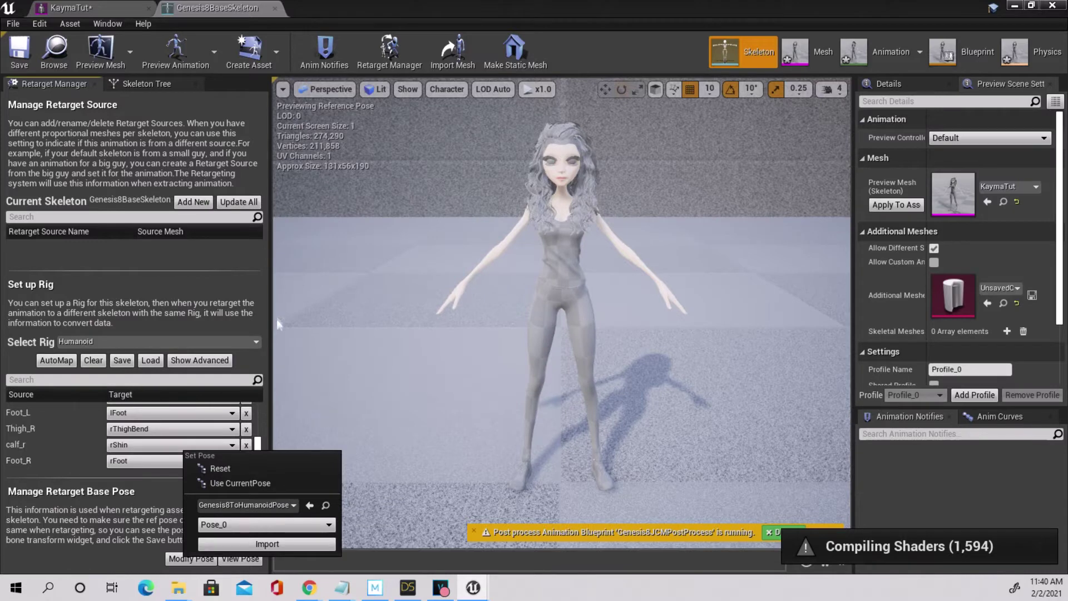
{"action": "left_click", "coordinate": [251, 548]}
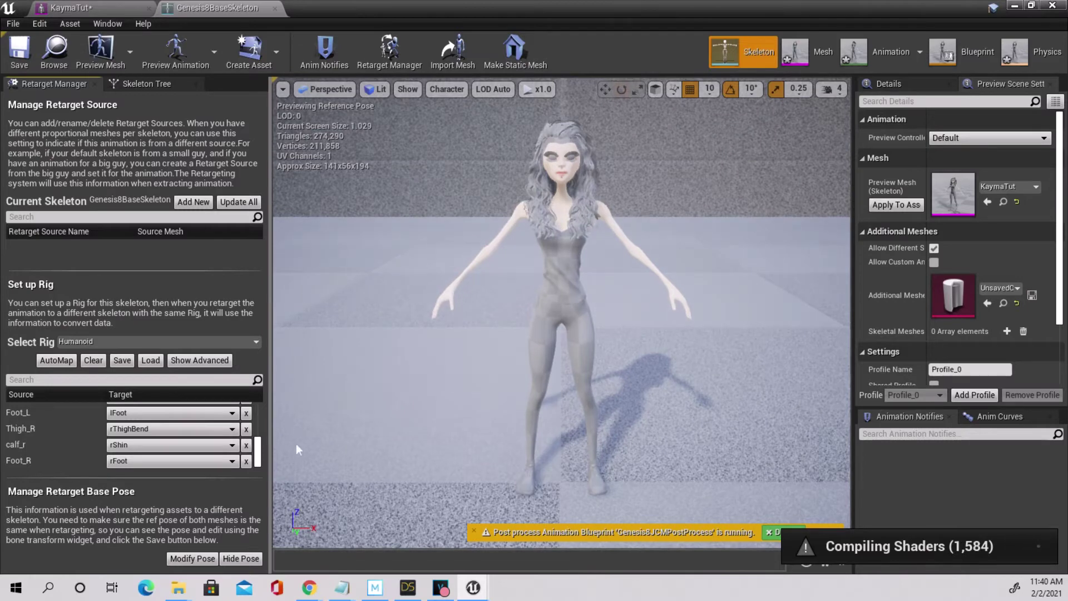
{"action": "left_click", "coordinate": [20, 60]}
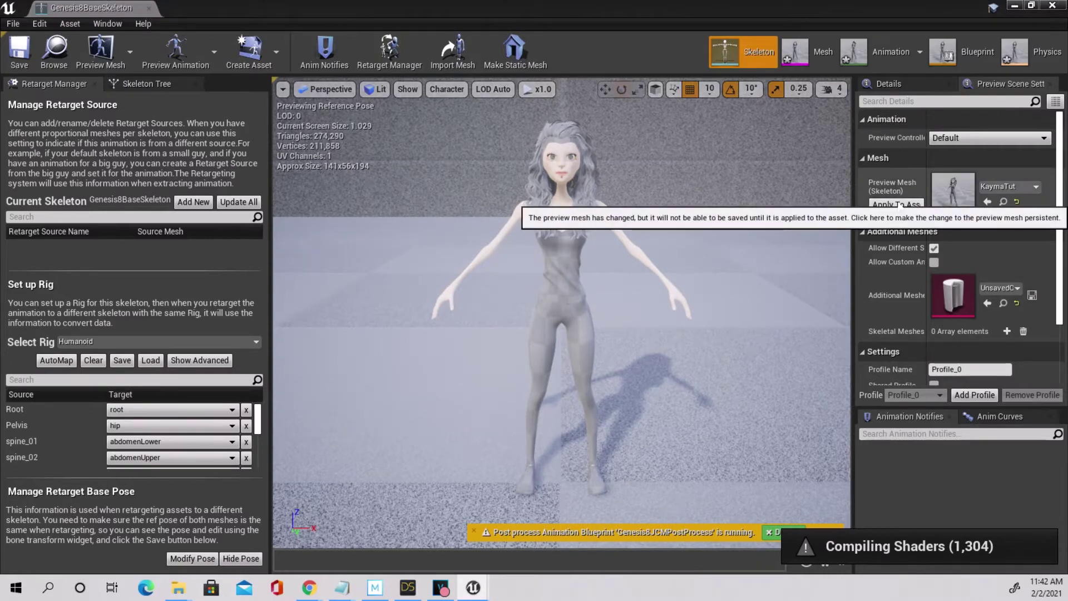
{"action": "left_click", "coordinate": [895, 205]}
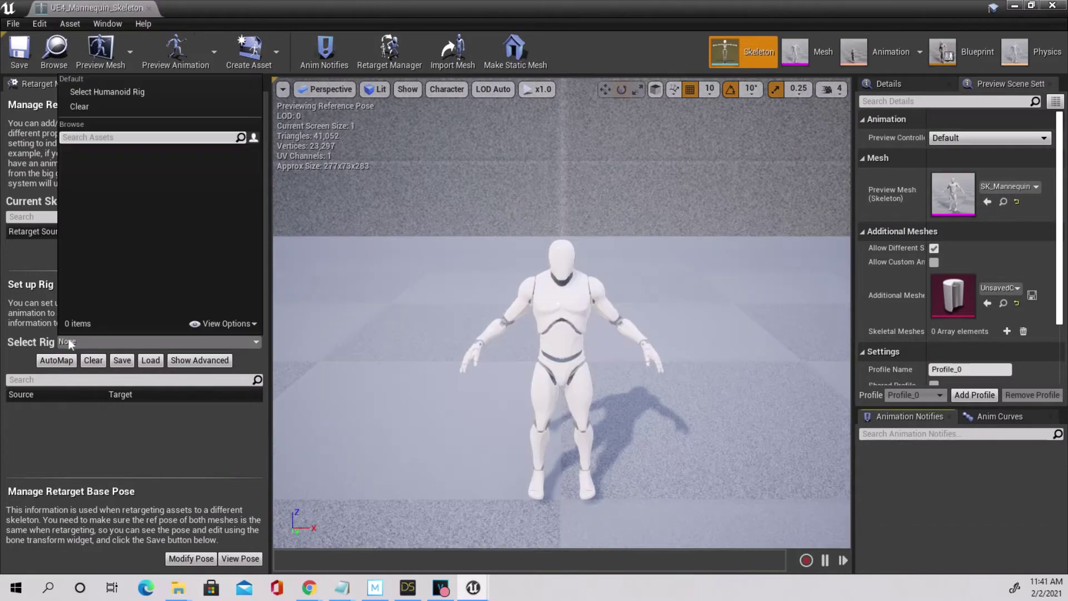
Map the Mannequin skeleton to the Humanoid rig, save, and open Mannequin/Animations
{"action": "left_click", "coordinate": [123, 92]}
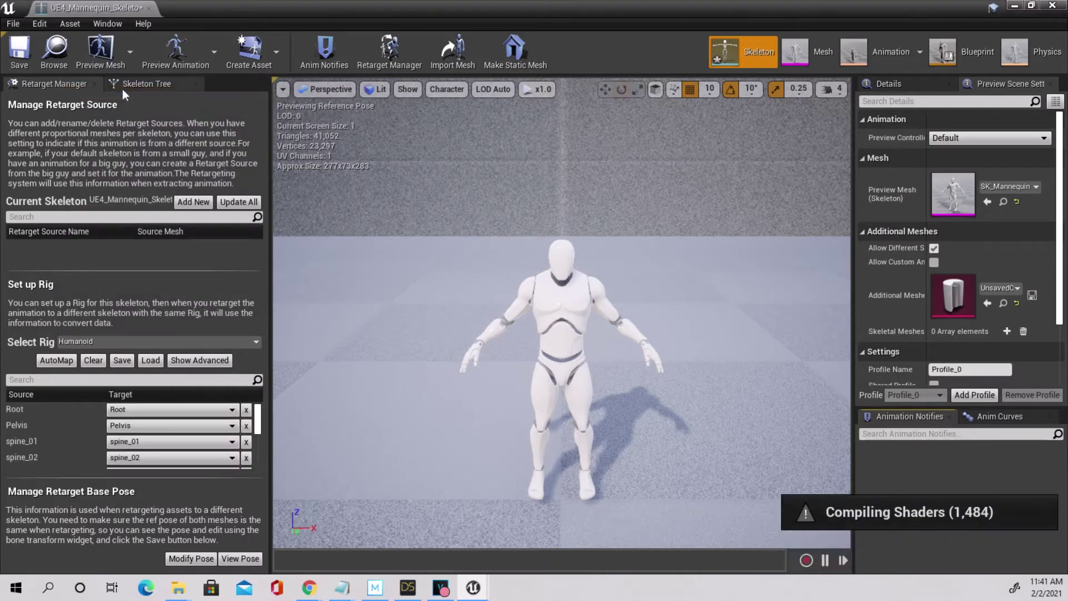
{"action": "left_click_drag", "start_coordinate": [259, 425], "coordinate": [259, 457]}
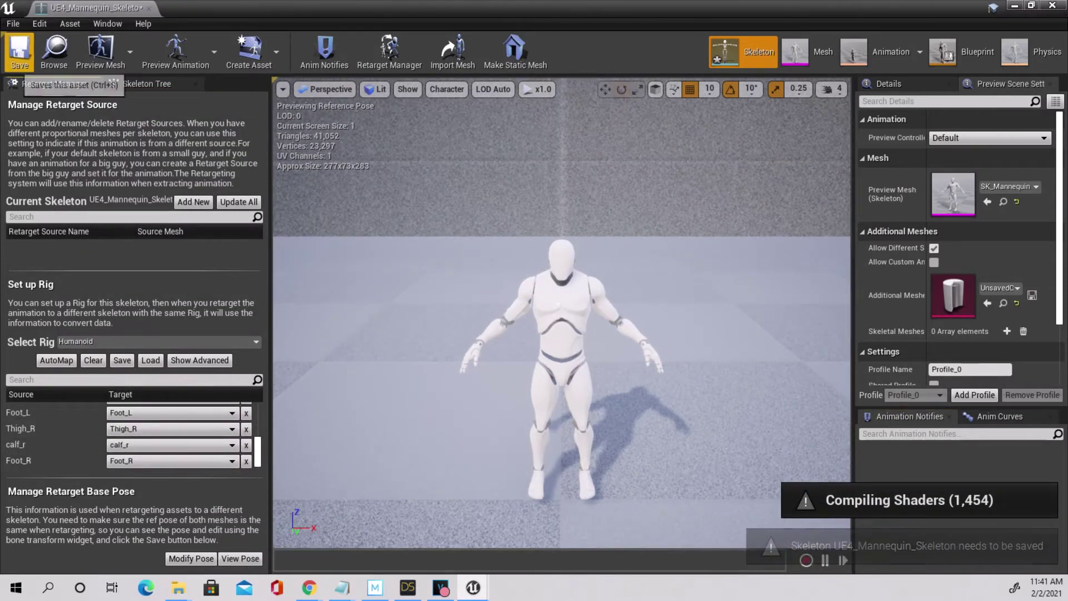
{"action": "left_click", "coordinate": [18, 52]}
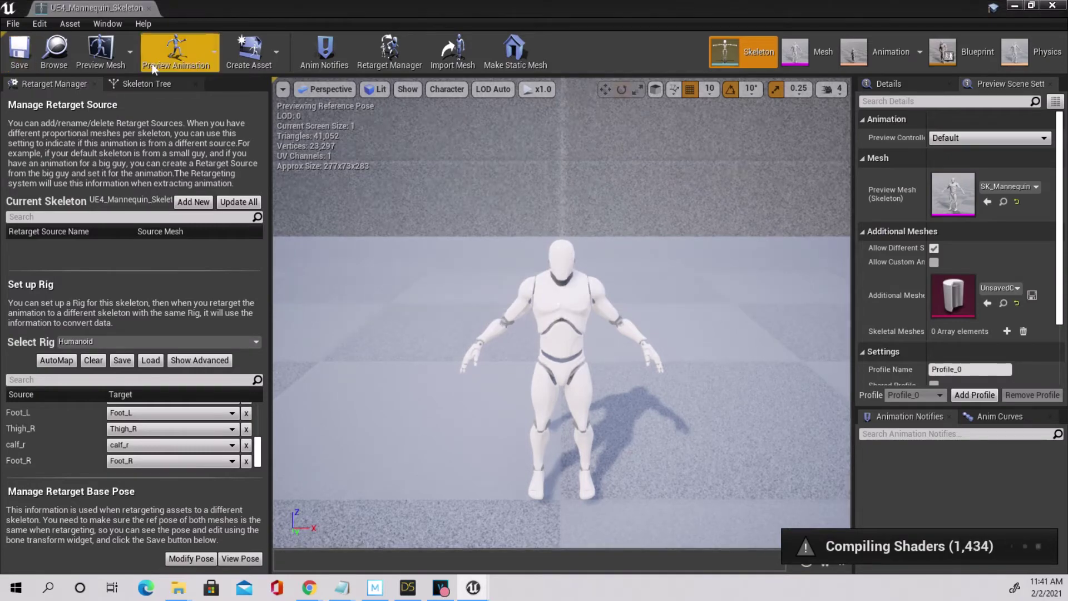
{"action": "left_click", "coordinate": [149, 8]}
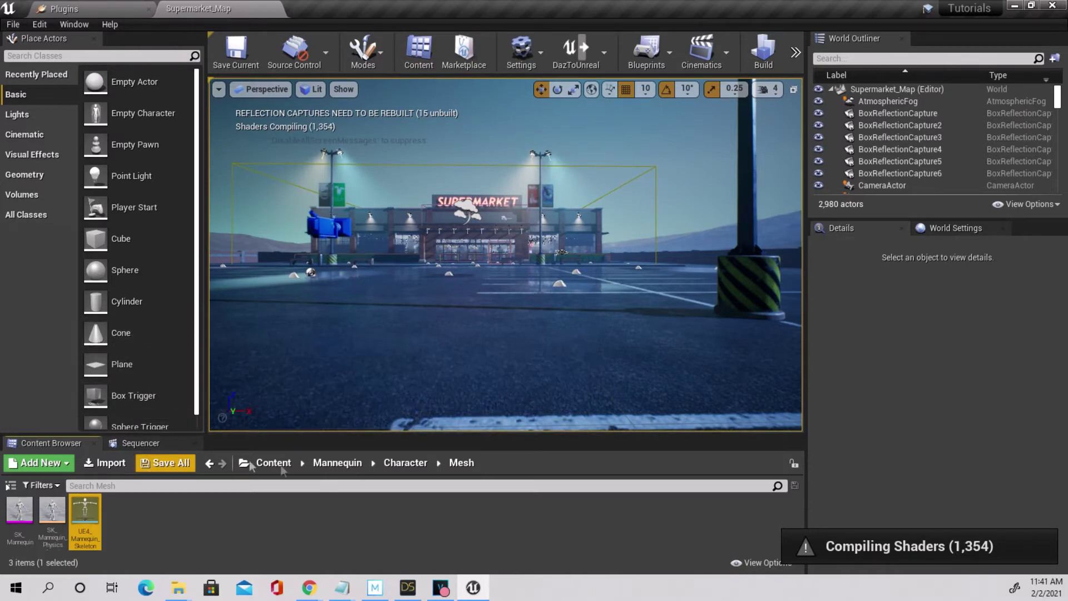
{"action": "left_click", "coordinate": [338, 462]}
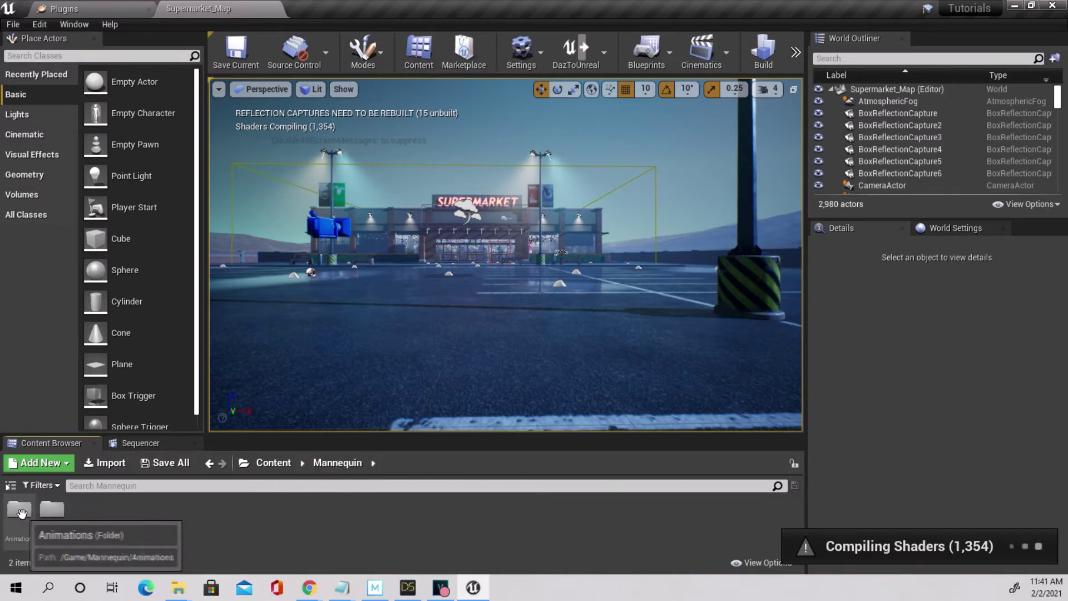
{"action": "double_click", "coordinate": [20, 509]}
Duplicate and retarget ThirdPerson_AnimBP to Genesis8BaseSkeleton into DazToUnreal/Animation
{"action": "right_click", "coordinate": [20, 511]}
{"action": "mouse_move", "coordinate": [94, 196]}
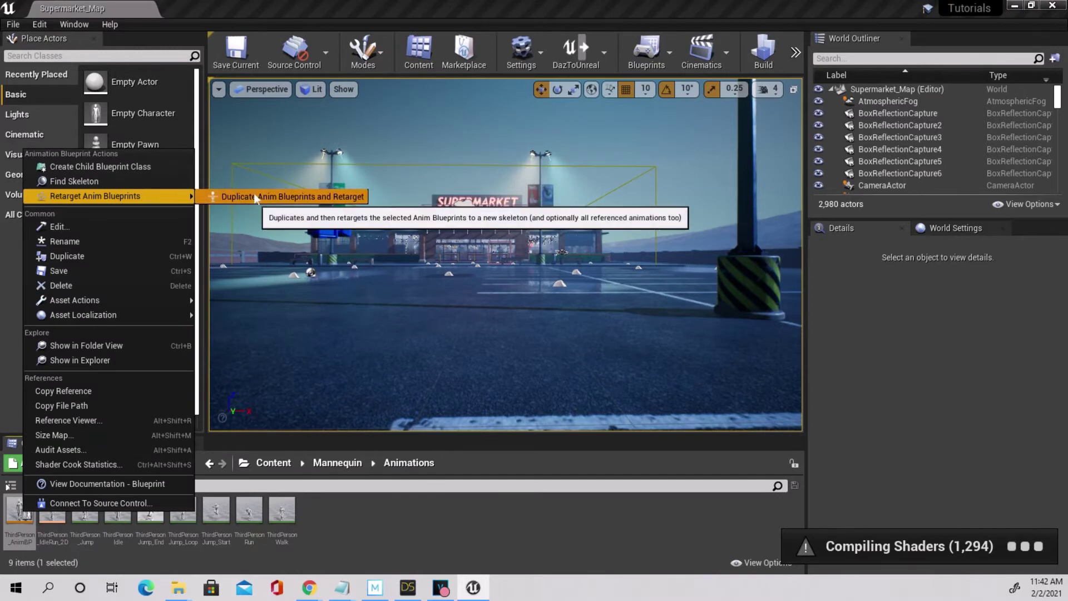
{"action": "left_click", "coordinate": [254, 196]}
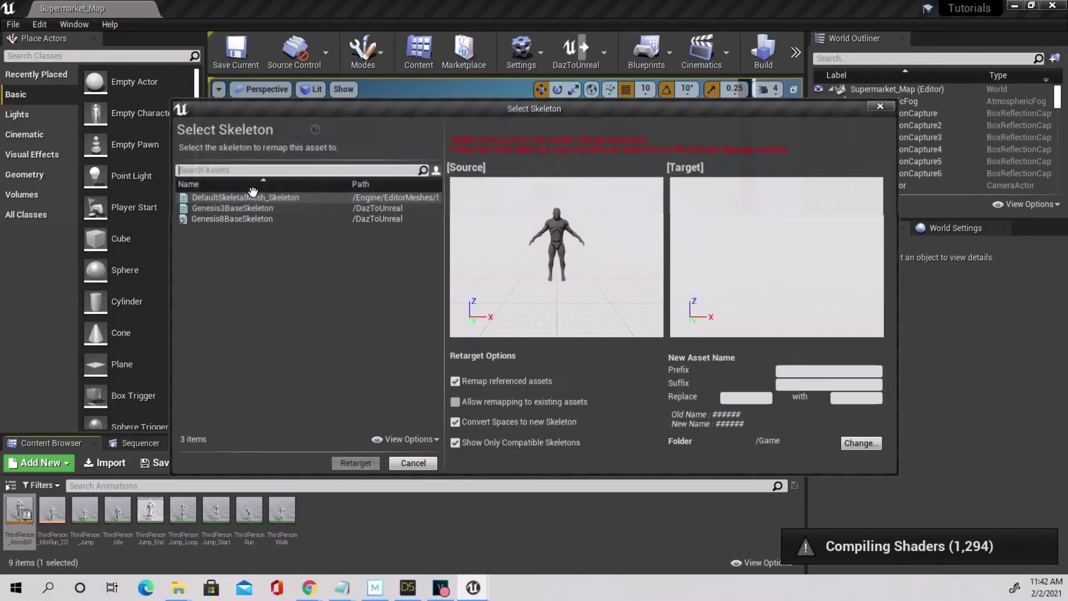
{"action": "left_click", "coordinate": [249, 219]}
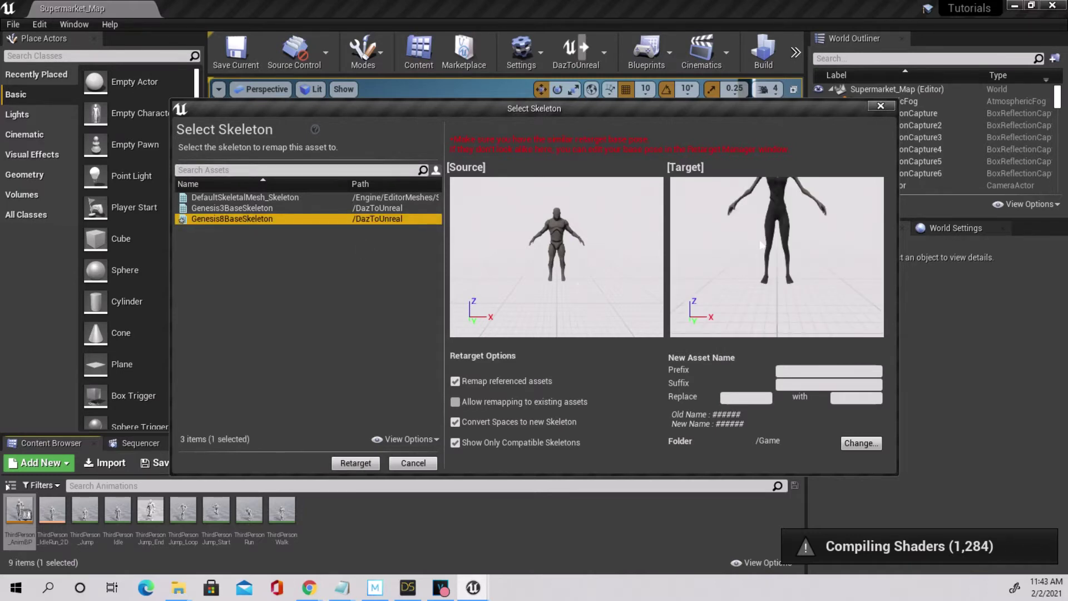
{"action": "left_click", "coordinate": [861, 443]}
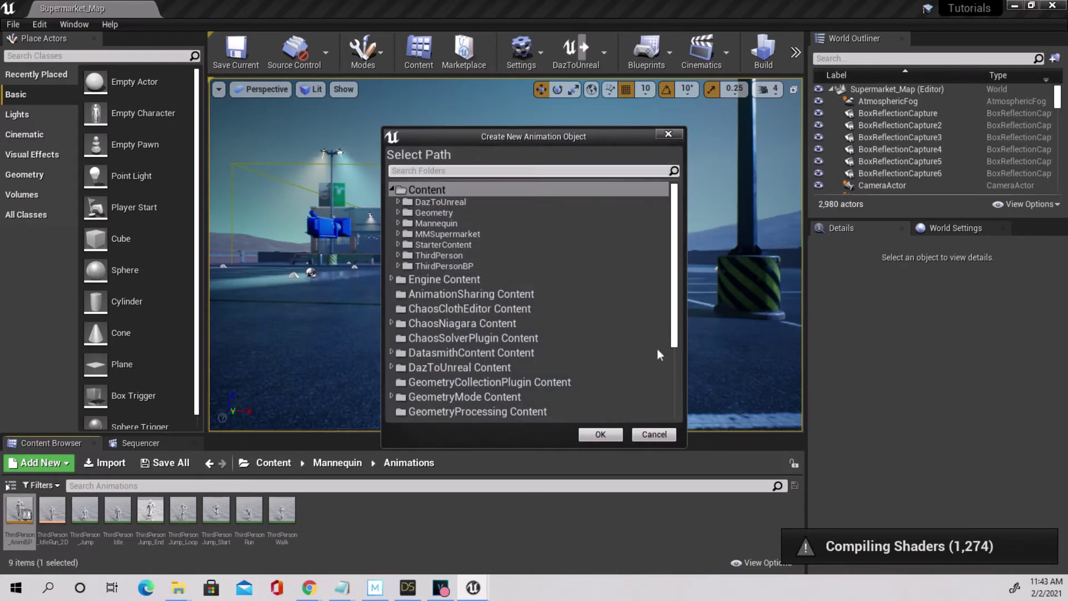
{"action": "left_click", "coordinate": [398, 202]}
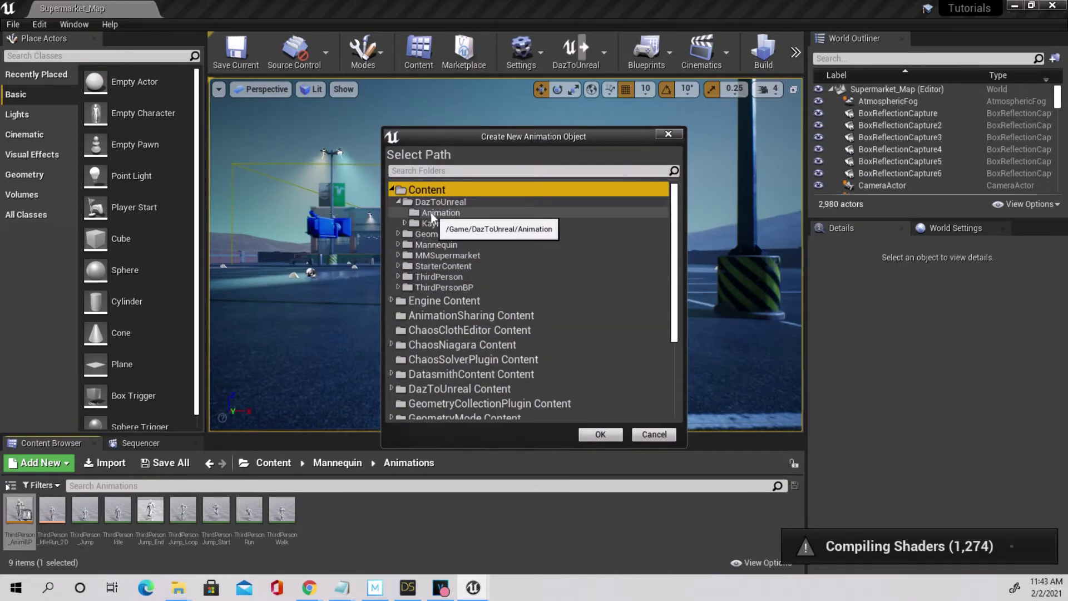
{"action": "left_click", "coordinate": [431, 214]}
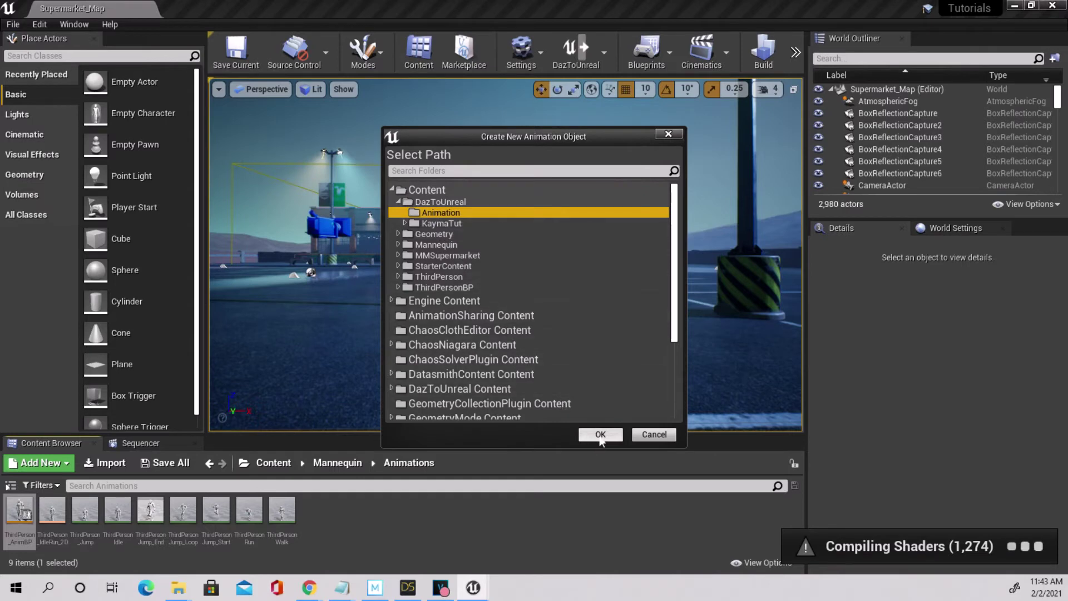
{"action": "left_click", "coordinate": [600, 435]}
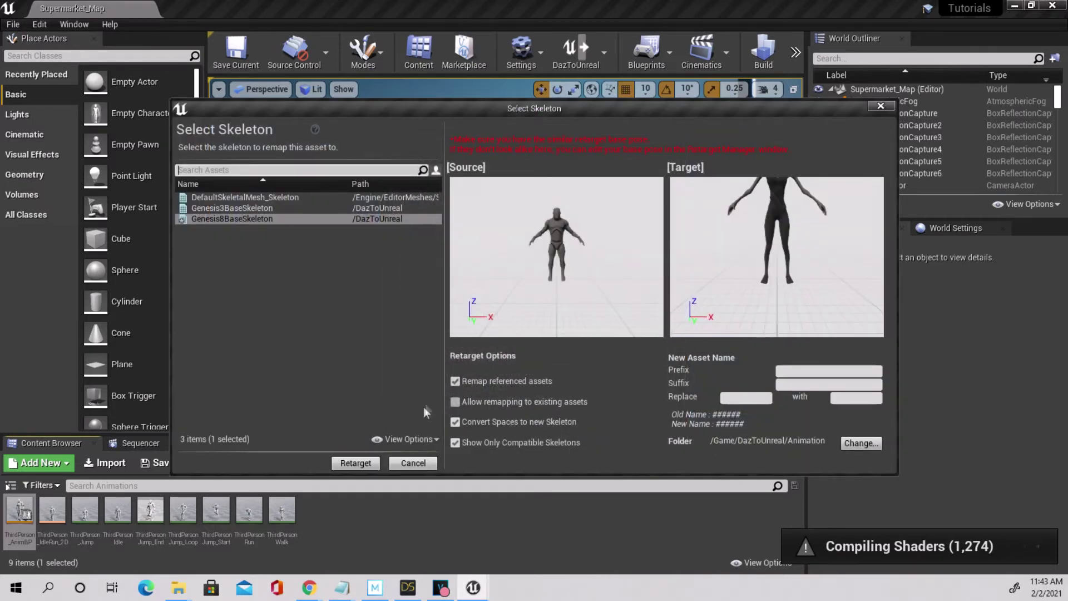
{"action": "left_click", "coordinate": [355, 463]}
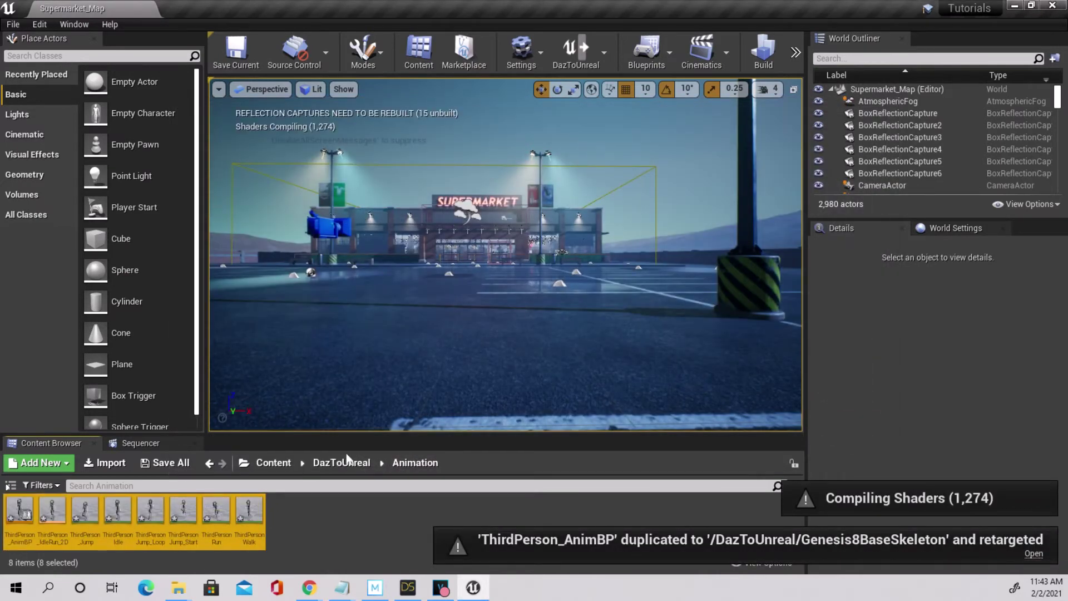
Browse Content > ThirdPersonBP > Blueprints and open the ThirdPersonCharacter blueprint
{"action": "left_click", "coordinate": [274, 462]}
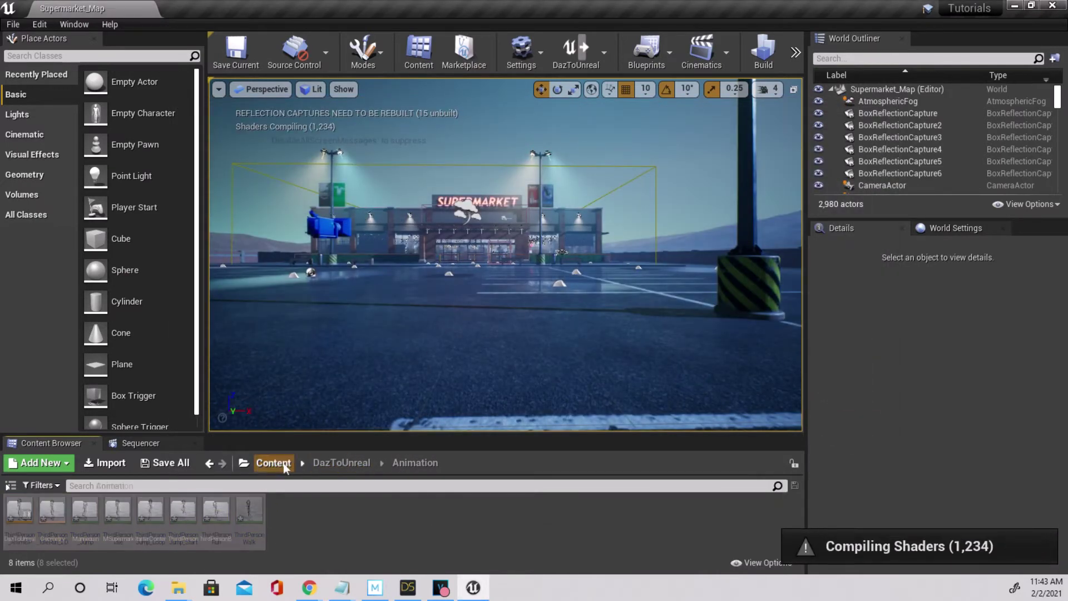
{"action": "double_click", "coordinate": [215, 510]}
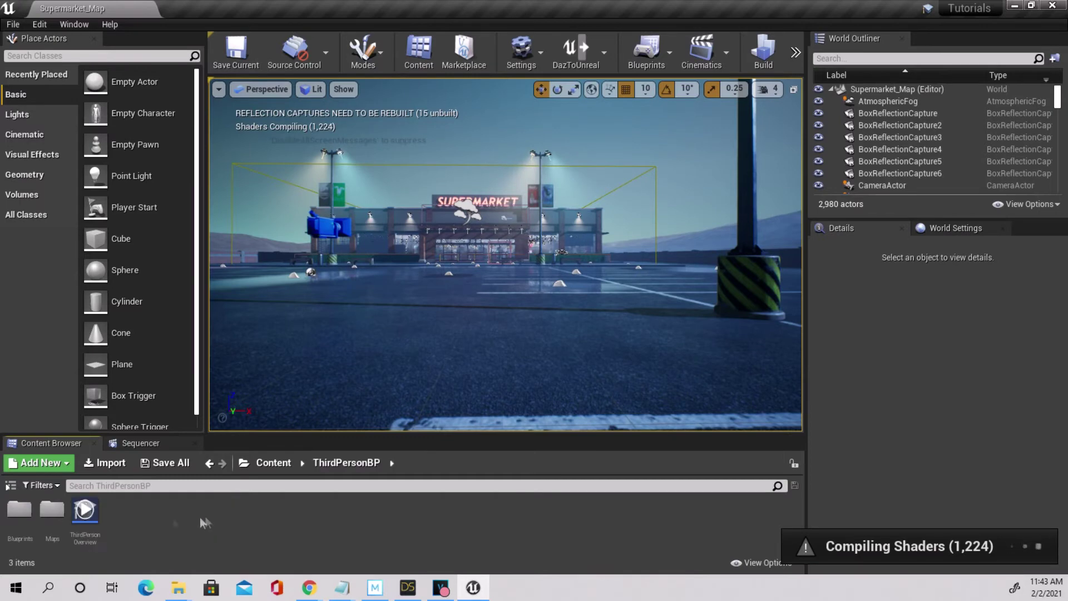
{"action": "double_click", "coordinate": [22, 516]}
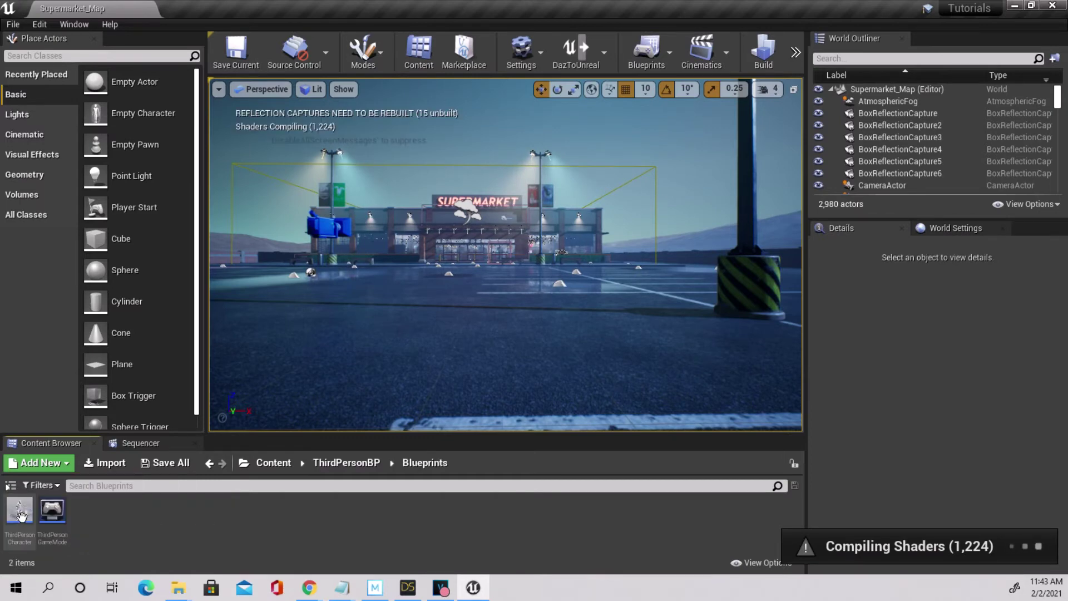
{"action": "double_click", "coordinate": [25, 519]}
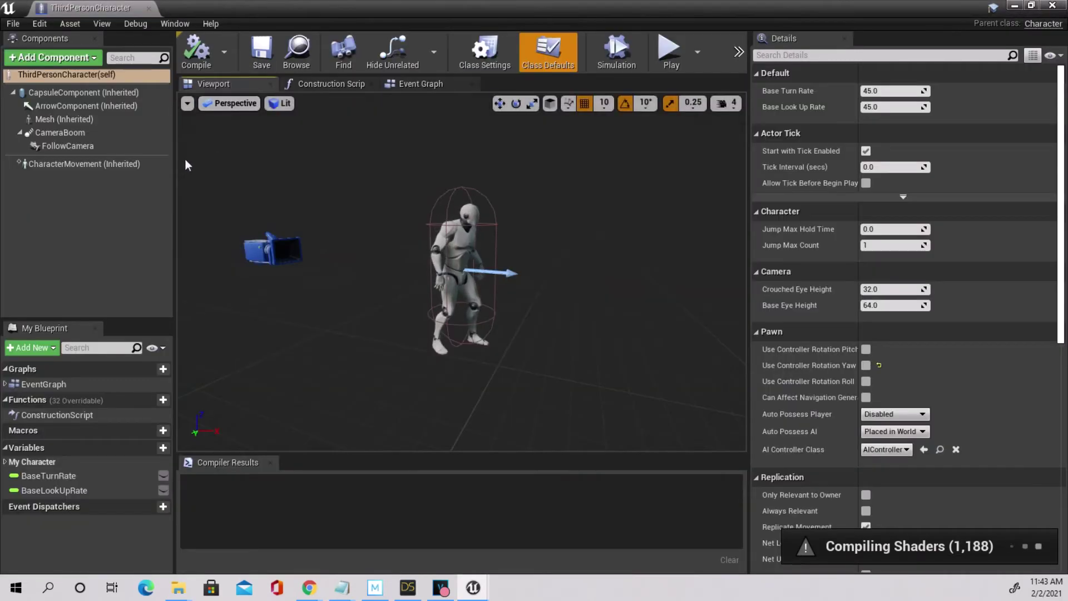
Set the Mesh (Inherited) component's Skeletal Mesh to KaymaTut
{"action": "left_click", "coordinate": [76, 120]}
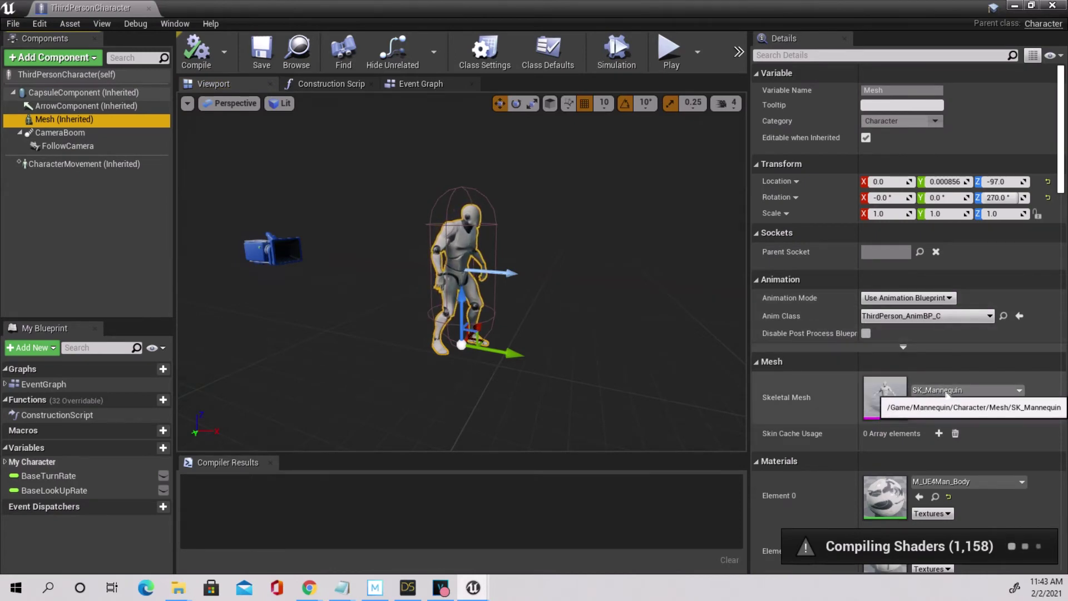
{"action": "left_click", "coordinate": [963, 390]}
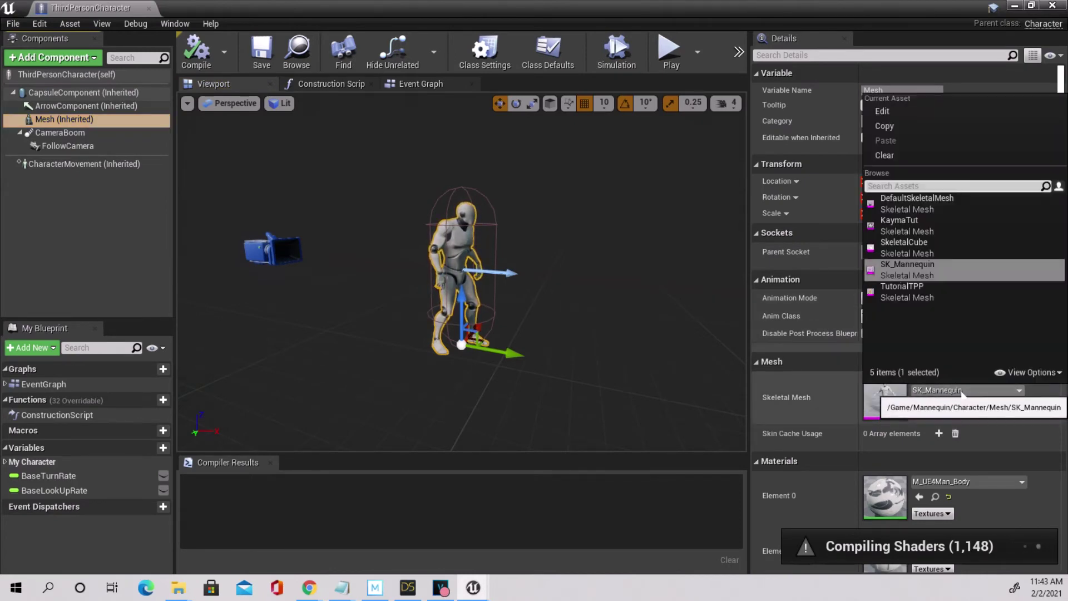
{"action": "left_click", "coordinate": [892, 223]}
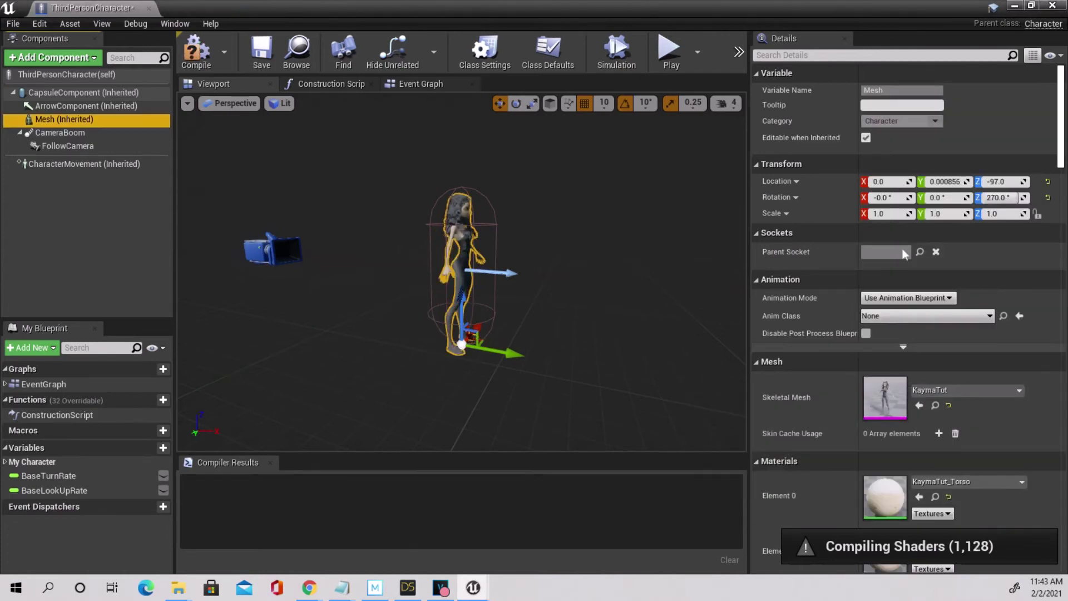
{"action": "left_click", "coordinate": [903, 316]}
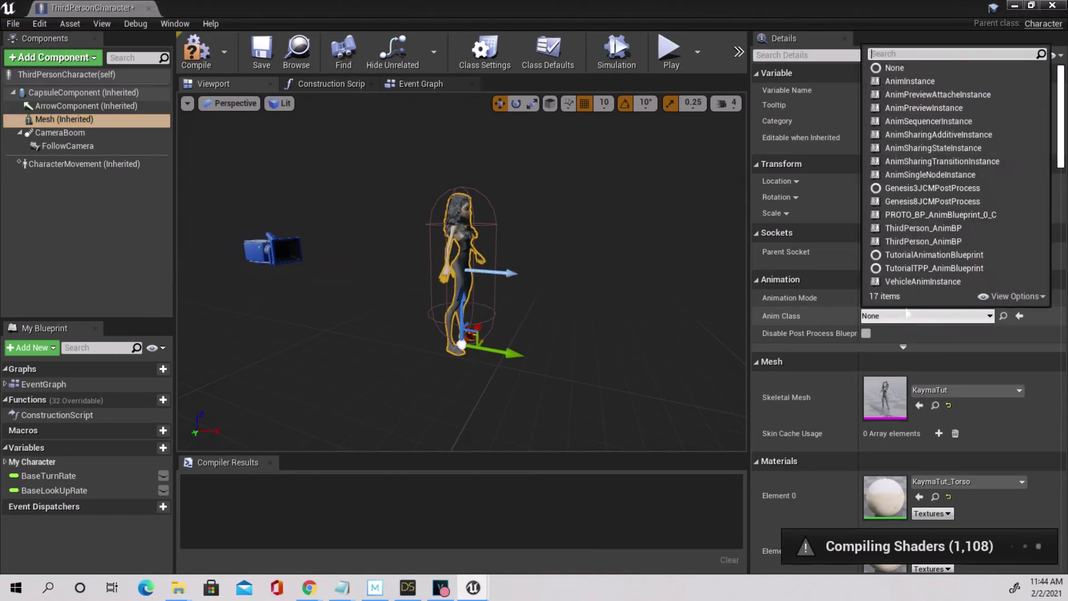
Set the KaymaTut Anim Class to ThirdPerson_AnimBP, then compile and save the blueprint
{"action": "left_click", "coordinate": [909, 241]}
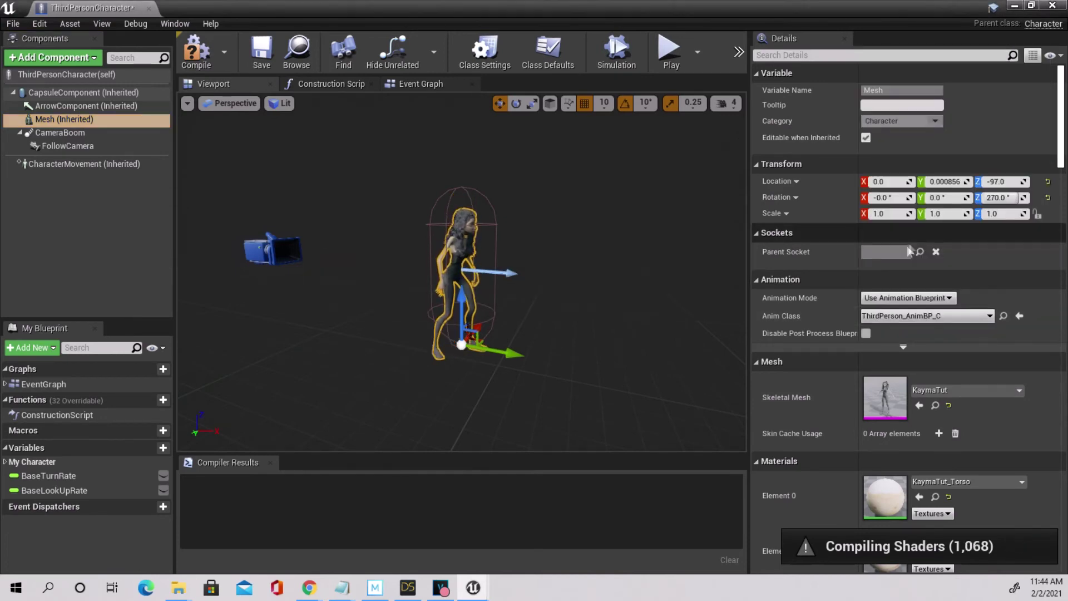
{"action": "left_click", "coordinate": [202, 54]}
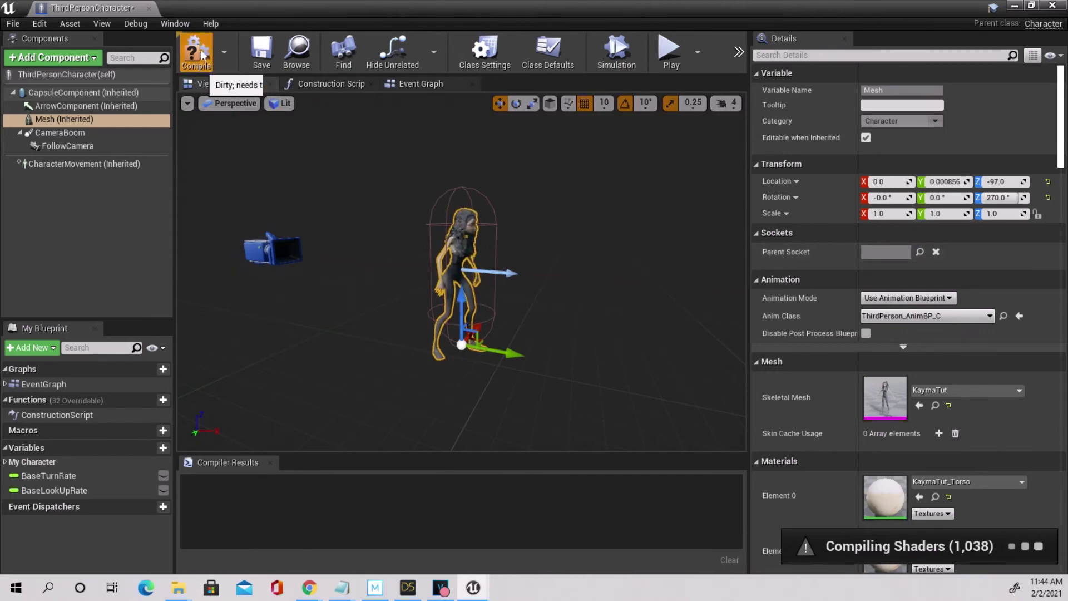
{"action": "left_click", "coordinate": [262, 54]}
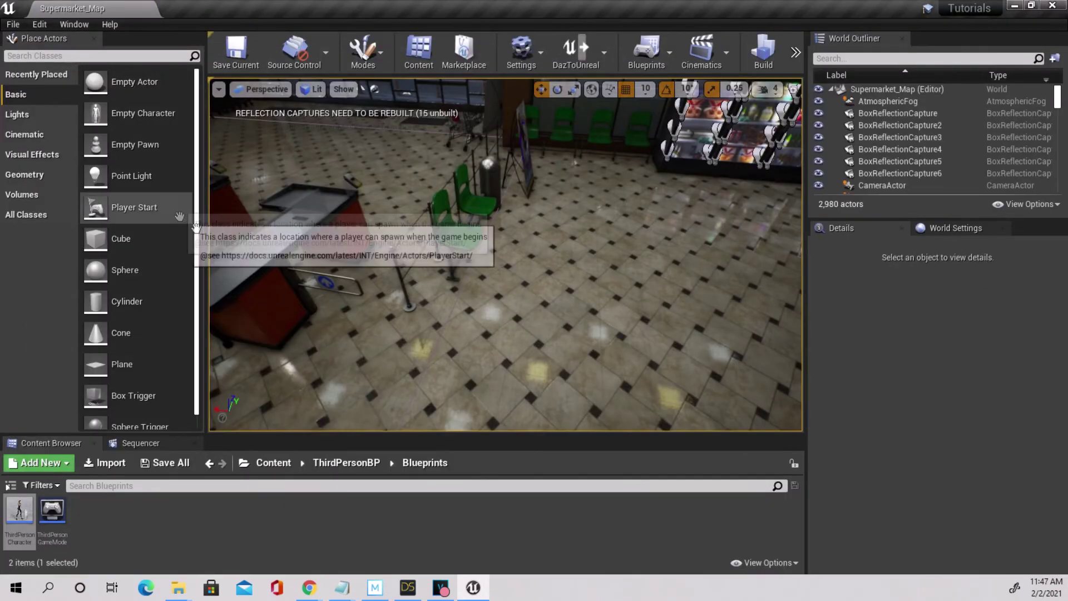
Play In Editor and run the Kayma character through the supermarket aisles toward the checkouts
{"action": "key", "text": "alt+p"}
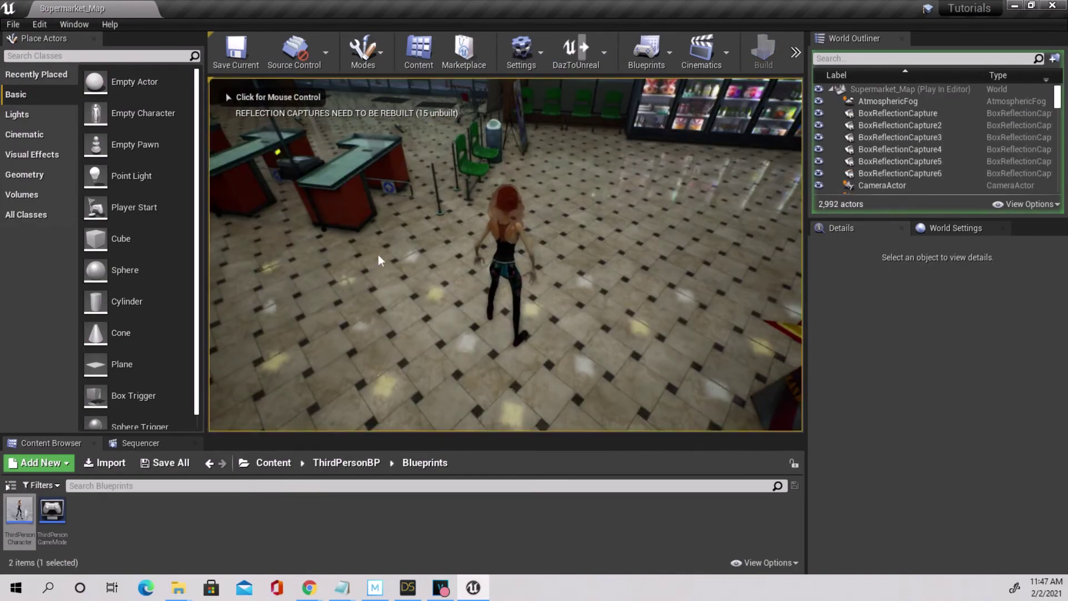
{"action": "left_click", "coordinate": [378, 255]}
{"action": "key", "text": "w"}
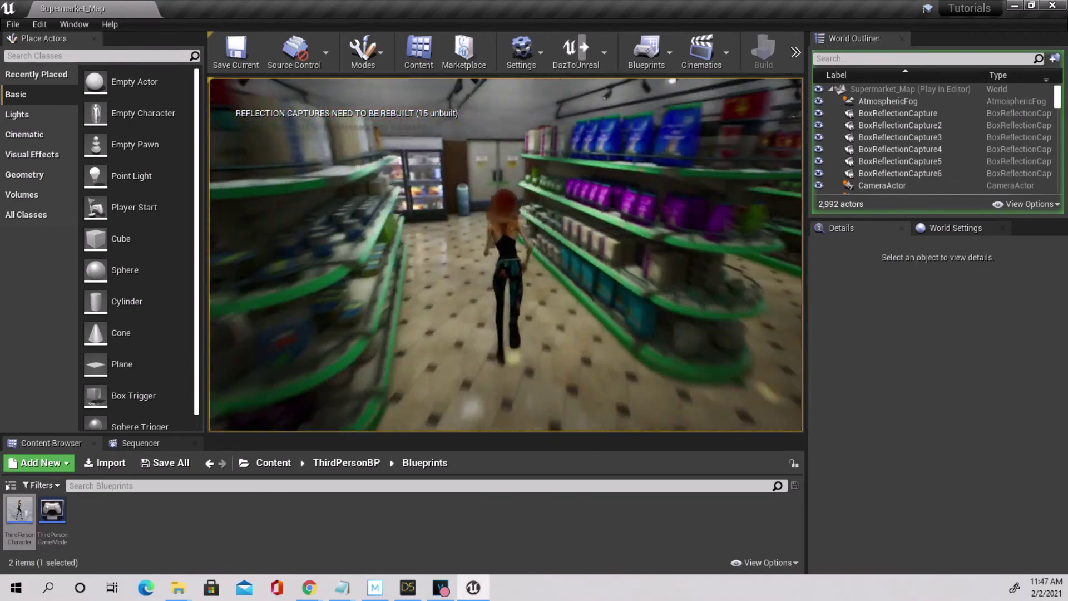
{"action": "key", "text": "w"}
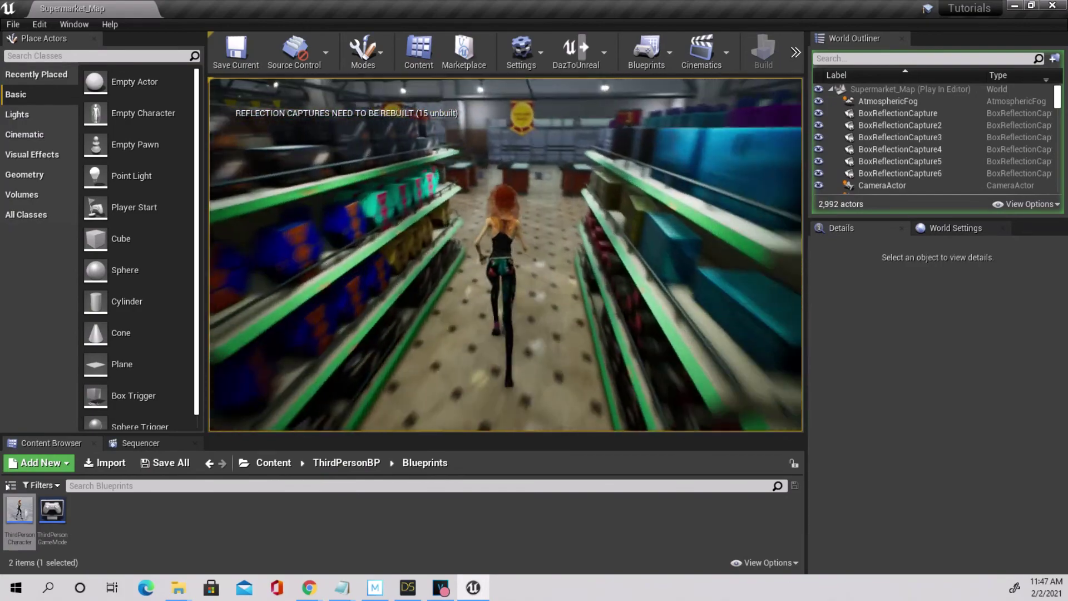
{"action": "key", "text": "w"}
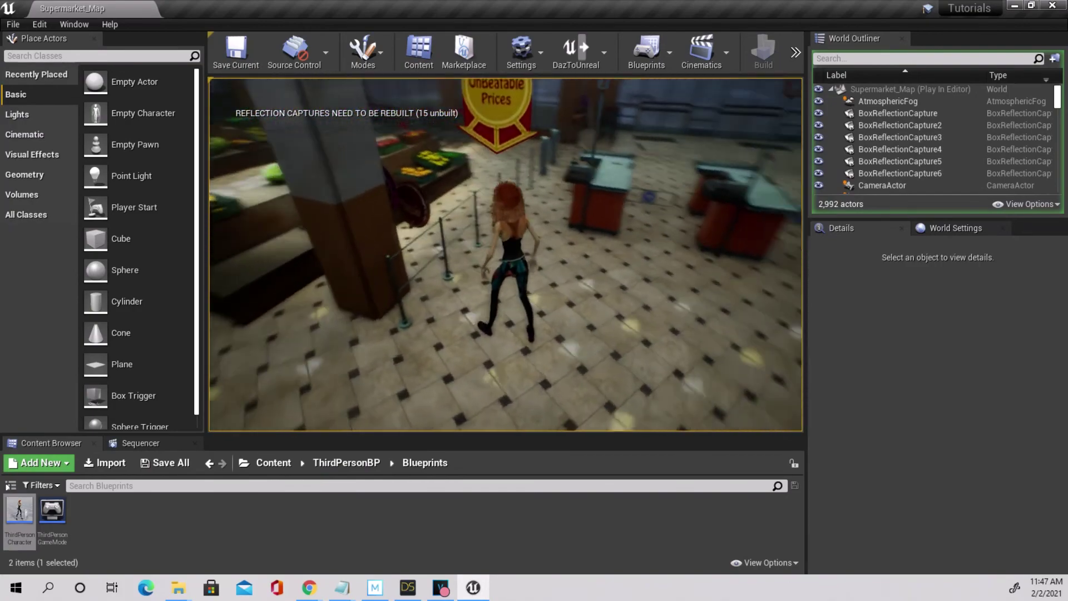